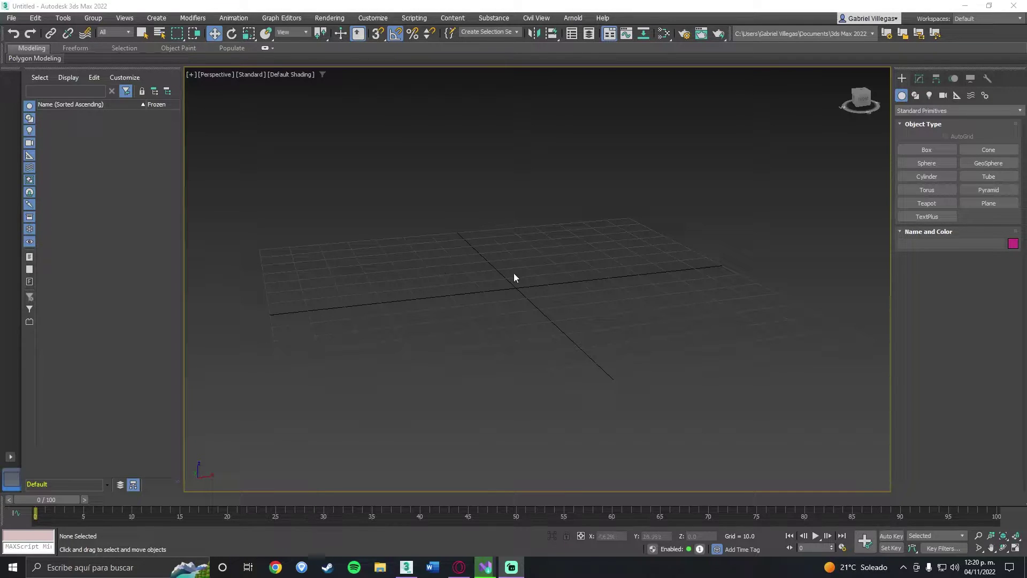
Drag the woman-3d-model-side-view photo from the Imágenes folder onto the 3ds Max viewport.
middle_click_drag(540, 254, 541, 267, "alt")
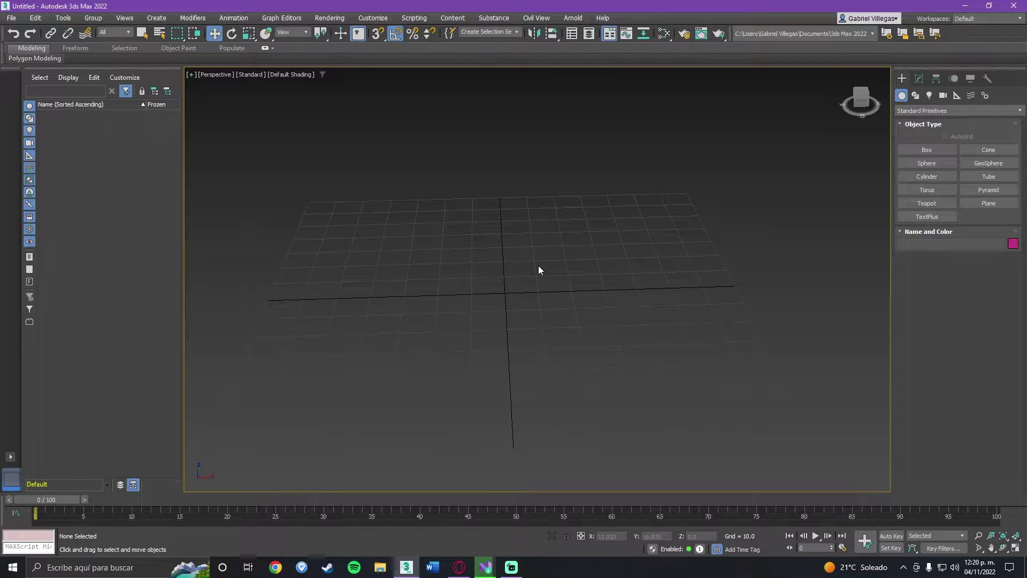
left_click_drag(390, 209, 670, 309)
left_click(380, 567)
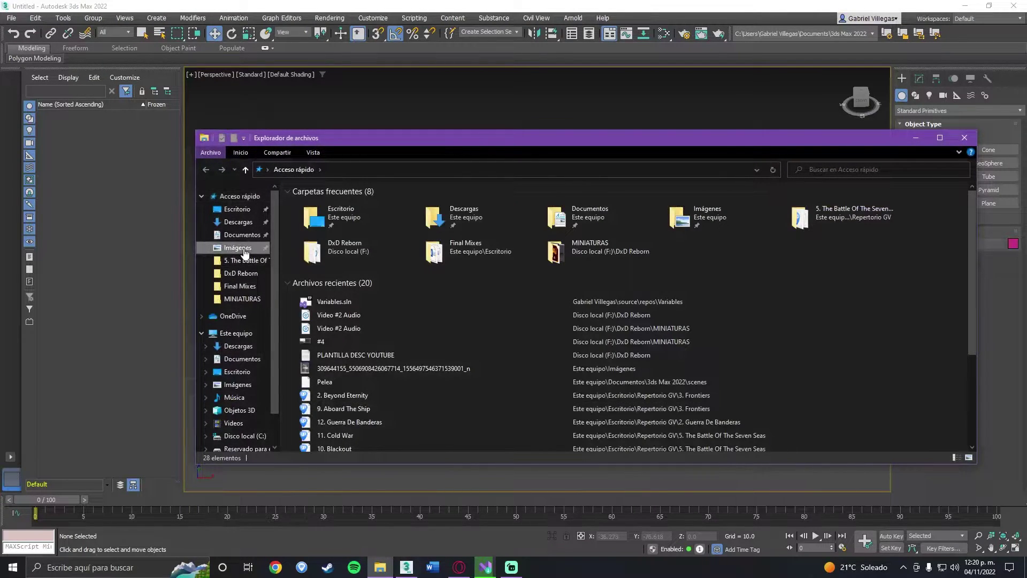
left_click(237, 247)
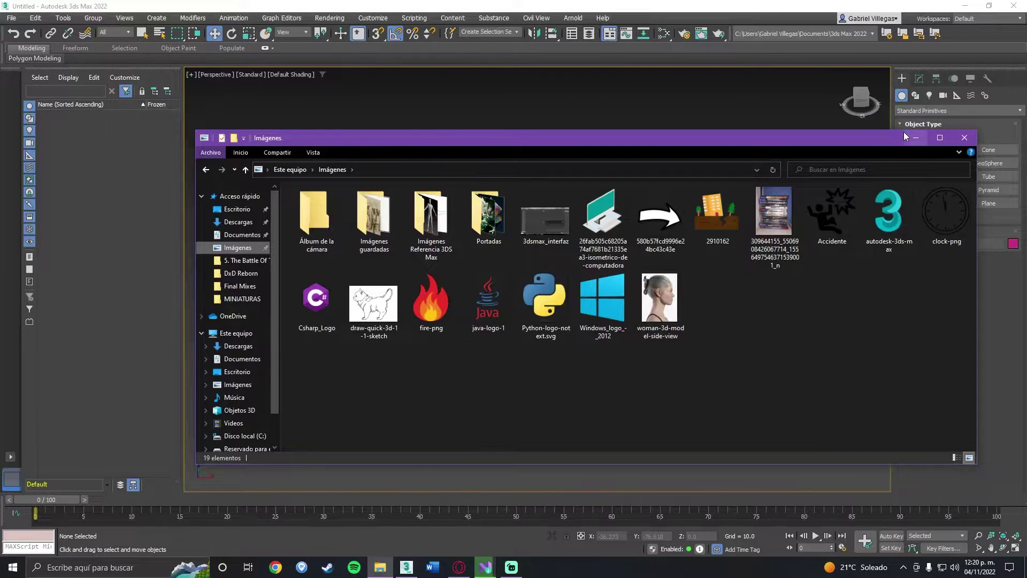
left_click_drag(866, 141, 862, 171)
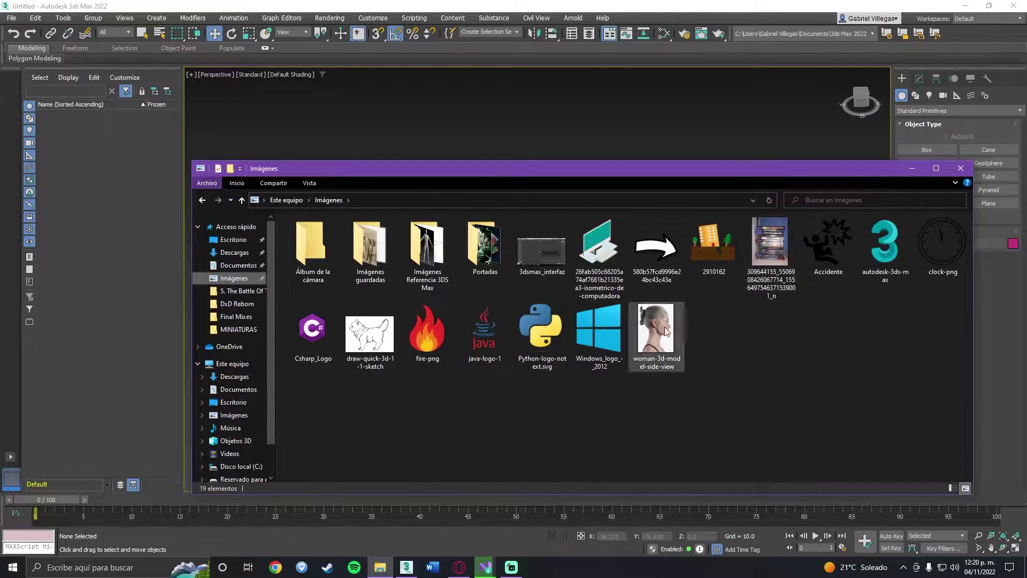
left_click_drag(656, 329, 642, 144)
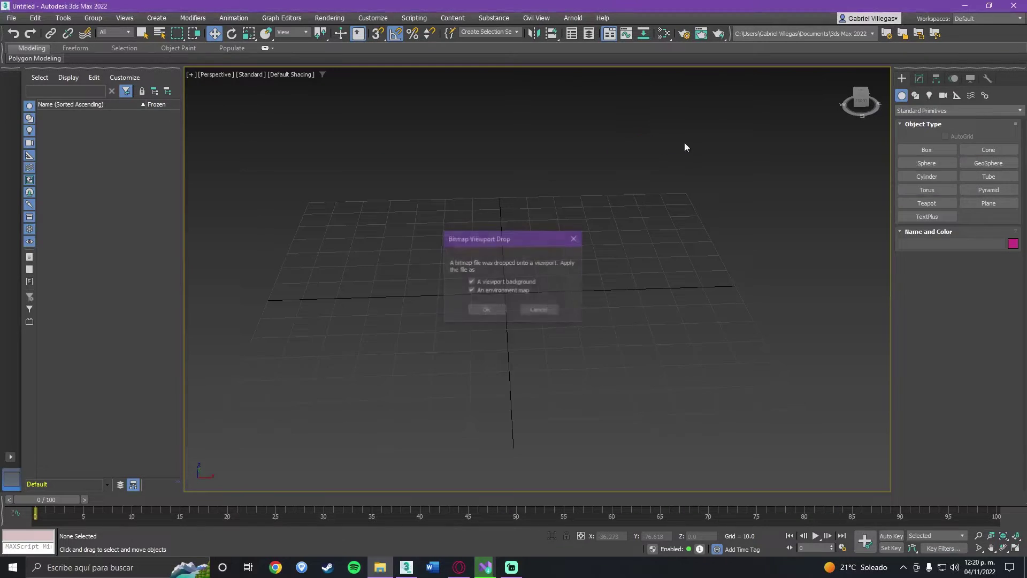
Apply the dropped photo with 'An environment map' unchecked, then delete the test plane.
left_click(526, 293)
left_click(499, 311)
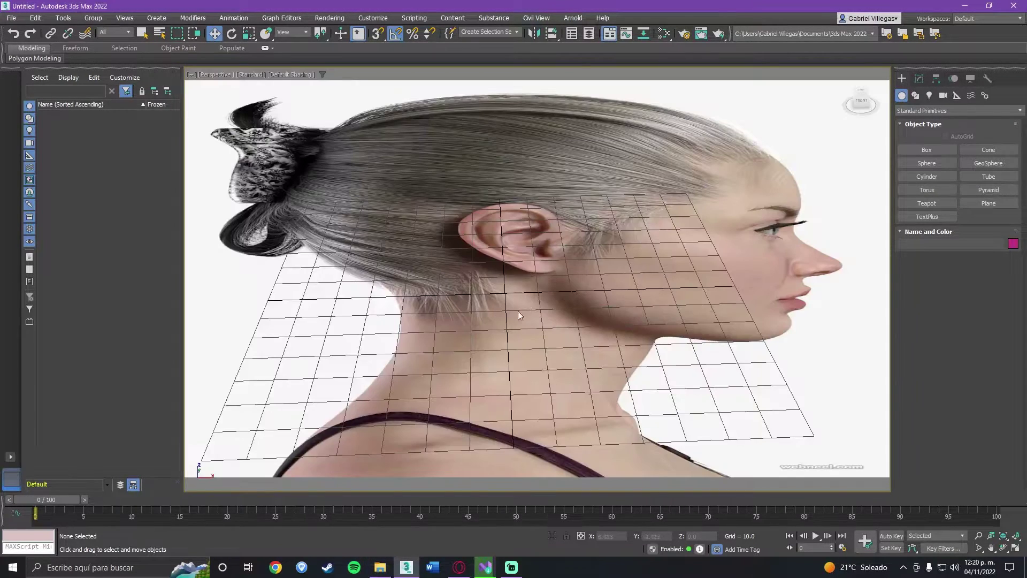
scroll(618, 267, "down", 3)
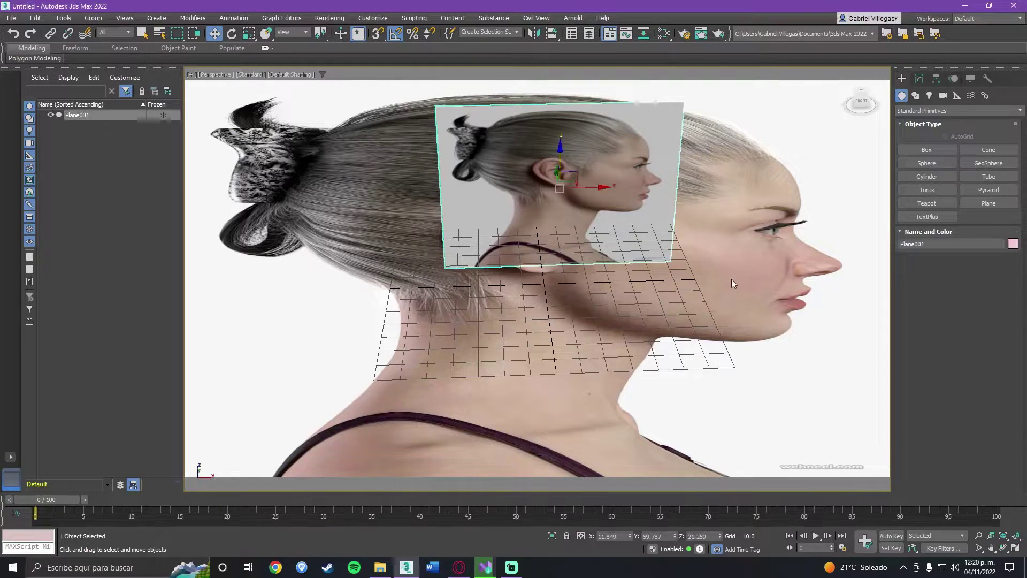
key("Delete")
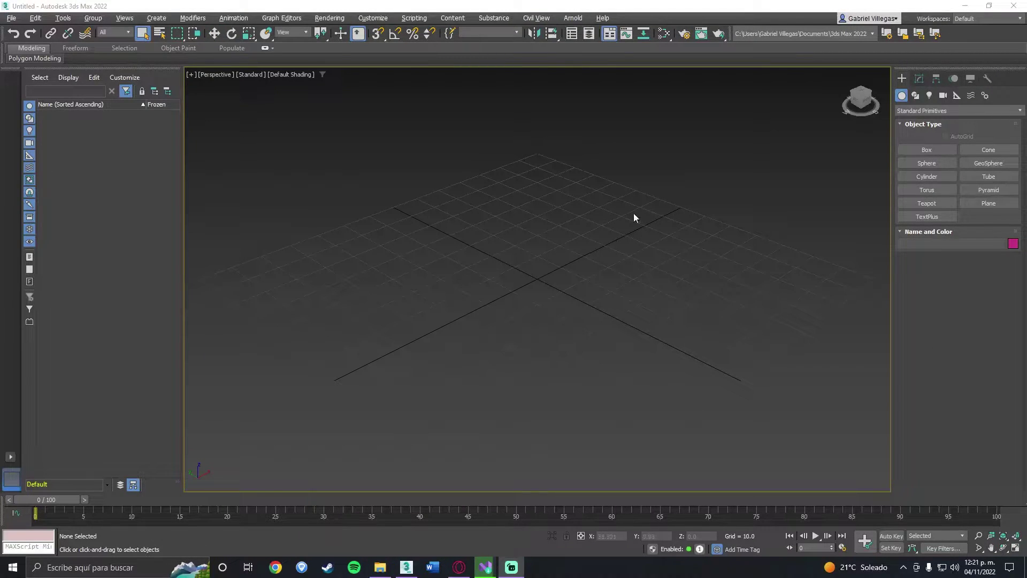
mouse_move(633, 214)
middle_mouse_down("alt")
mouse_move(654, 221)
mouse_move(644, 221)
middle_mouse_up("alt")
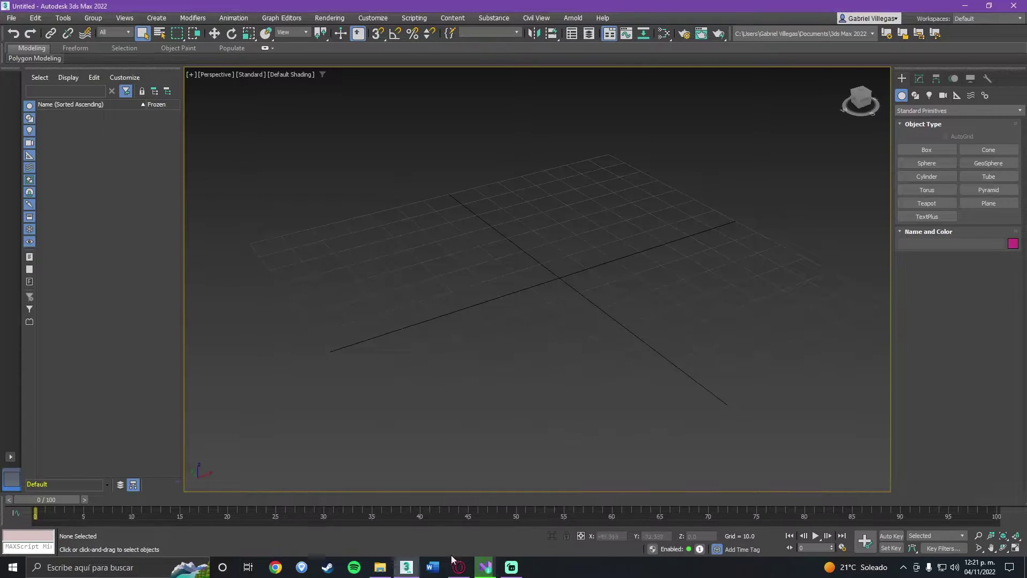
Read the woman photo's 878 × 1200 pixel size in Propiedades > Detalles, then minimise Explorer.
left_click(379, 567)
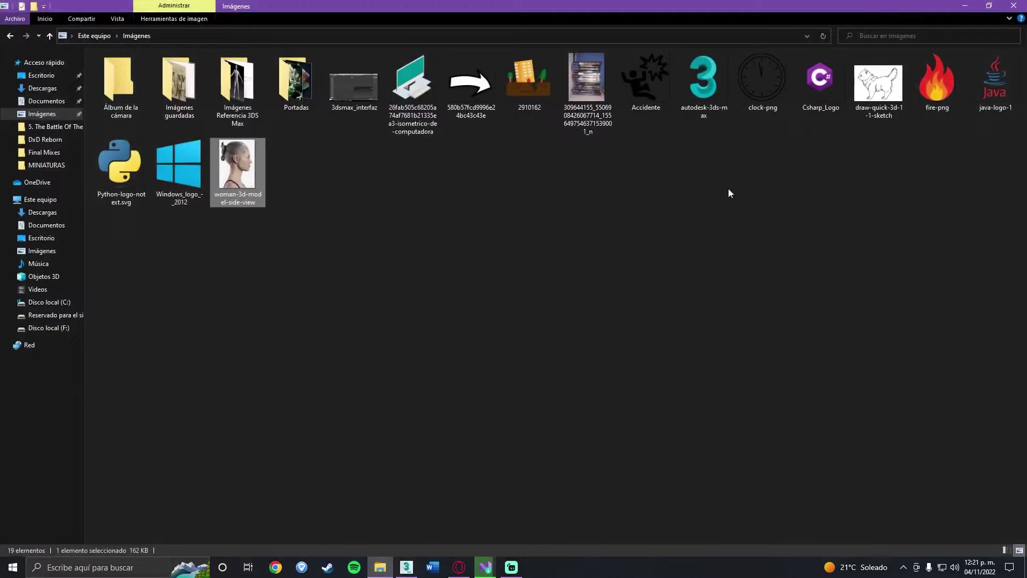
left_click(990, 6)
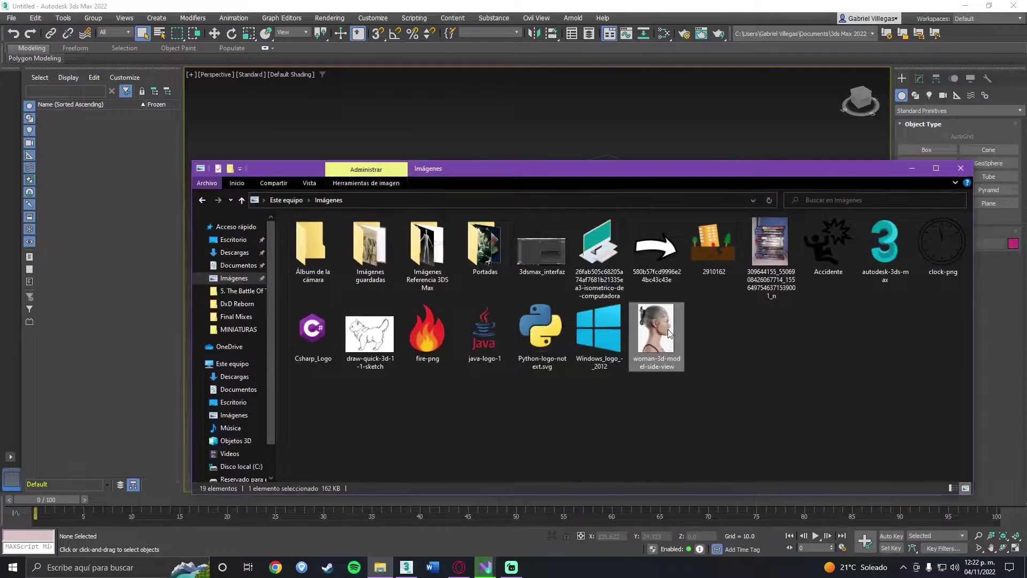
right_click(669, 333)
left_click(703, 548)
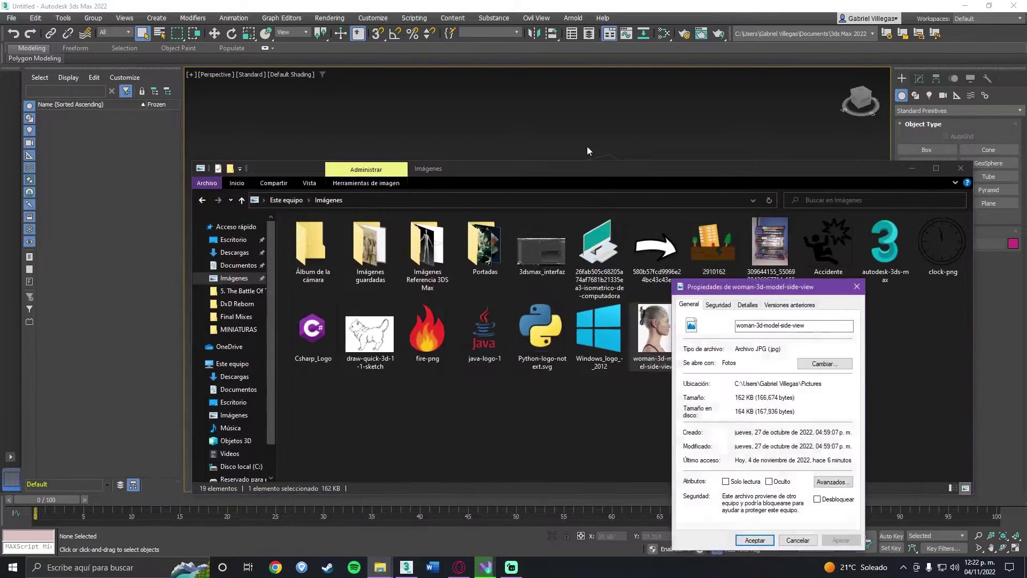
left_click_drag(773, 283, 644, 198)
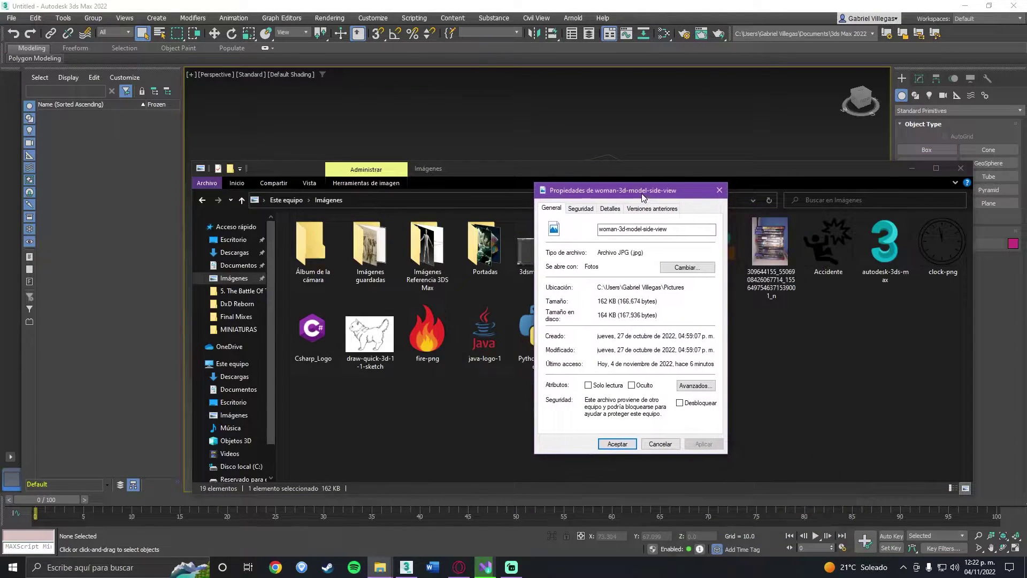
left_click(610, 208)
scroll(670, 284, "down", 1)
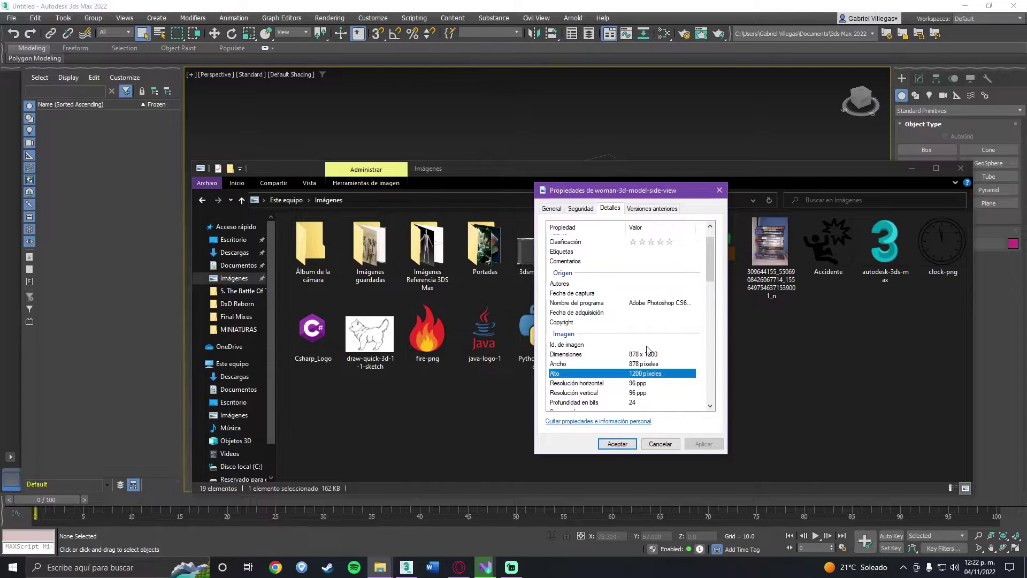
left_click(618, 446)
left_click(906, 170)
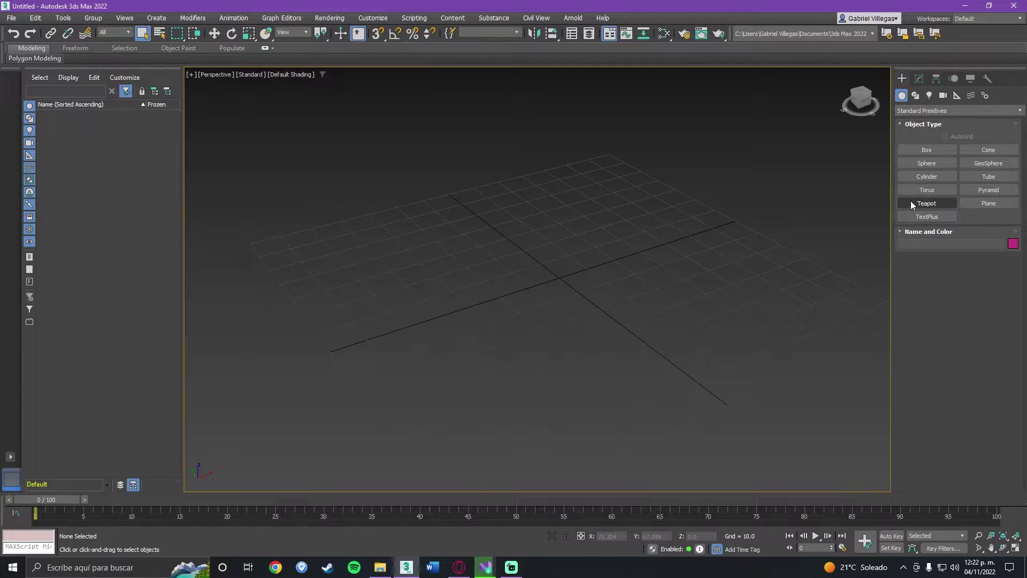
Draw a Plane object on the ground grid.
left_click(987, 204)
mouse_move(471, 236)
left_mouse_down()
mouse_move(506, 254)
mouse_move(780, 306)
left_mouse_up()
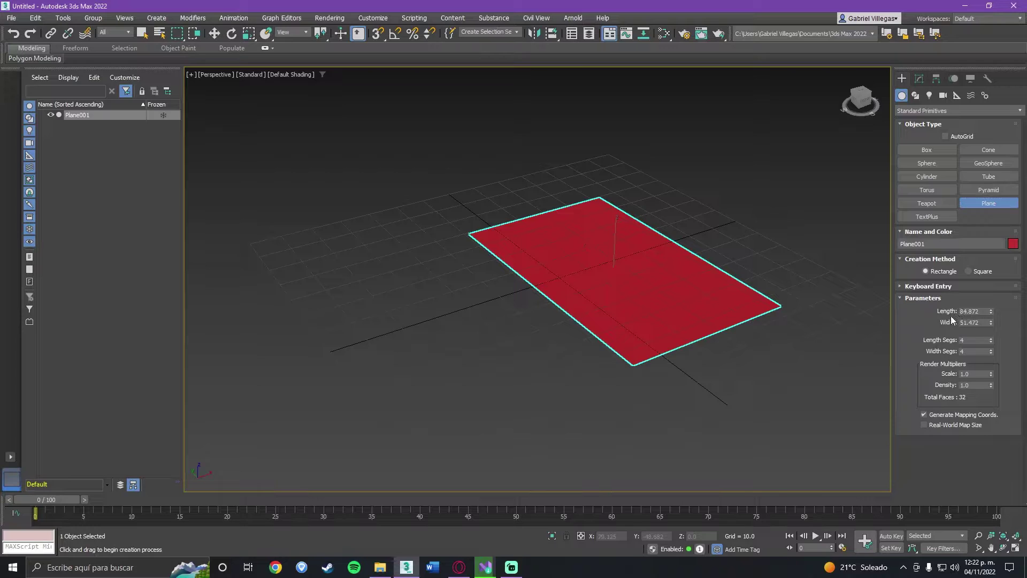
scroll(662, 266, "down", 3)
middle_click_drag(632, 281, 615, 280, "alt")
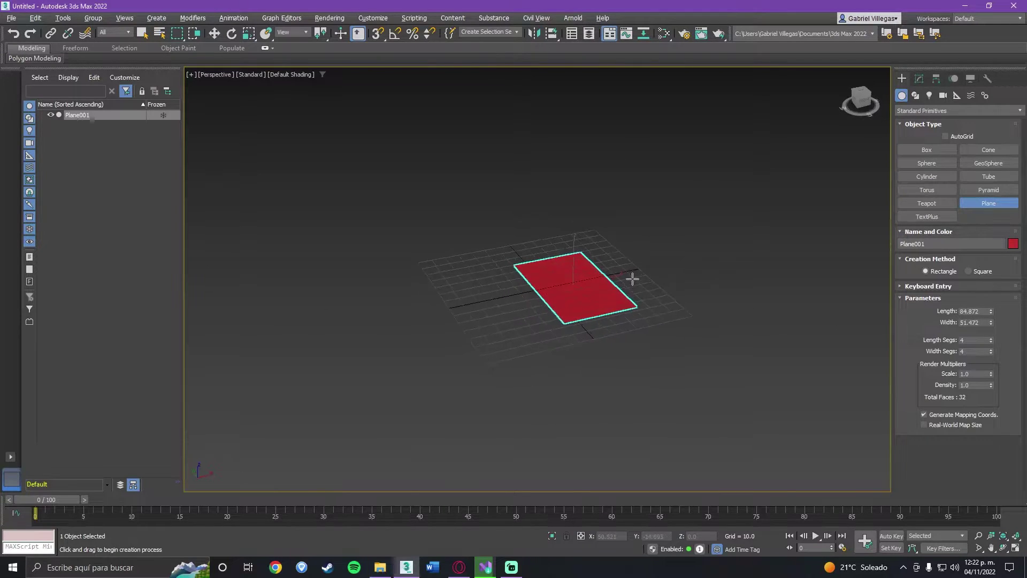
Enter a first Length of 120 and a new Width in the plane's Parameters.
double_click(981, 310)
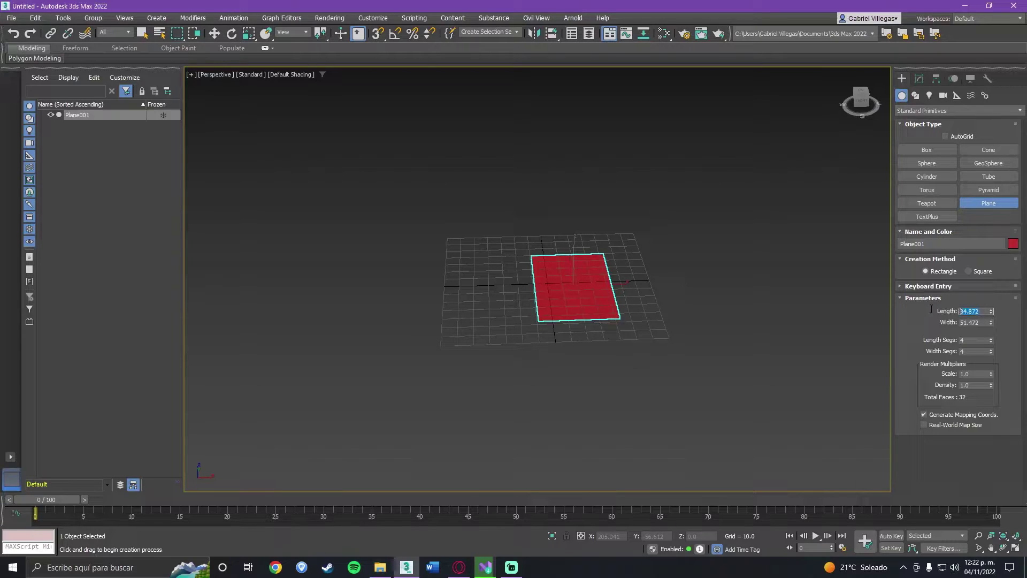
type("12")
type("0")
key("Return")
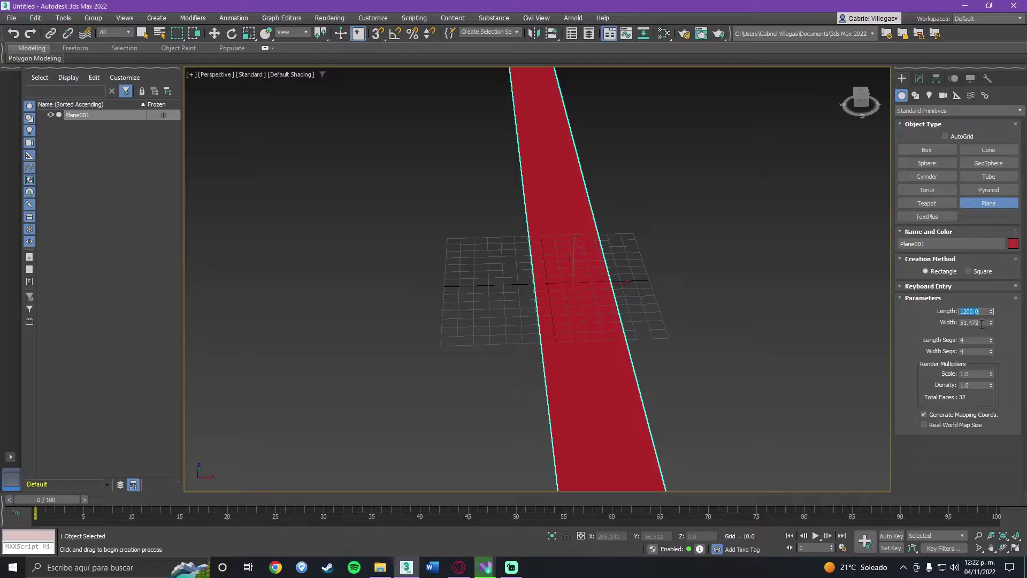
double_click(983, 323)
type("878")
key("Return")
scroll(690, 277, "down", 5)
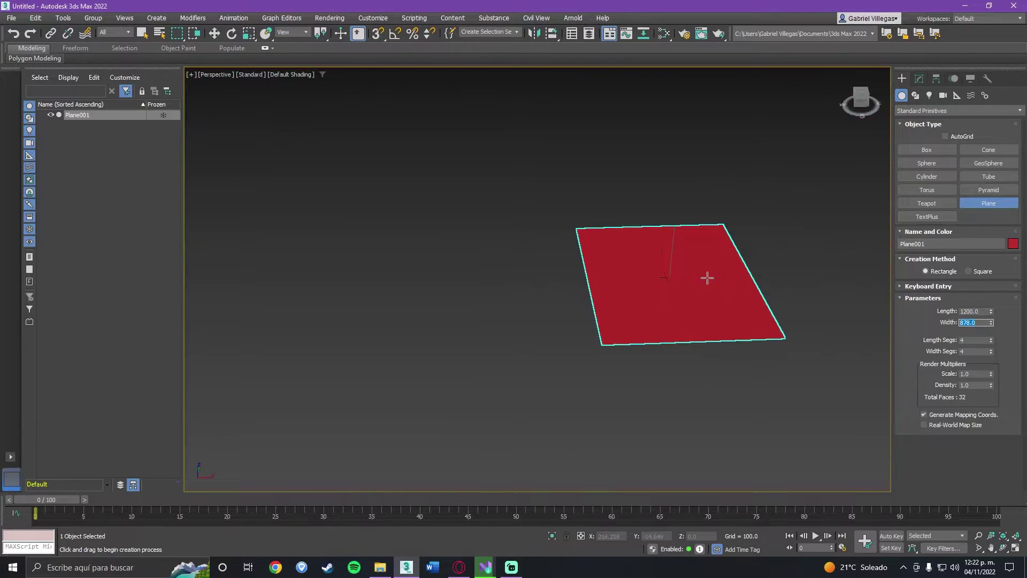
scroll(709, 278, "up", 2)
scroll(707, 277, "up", 2)
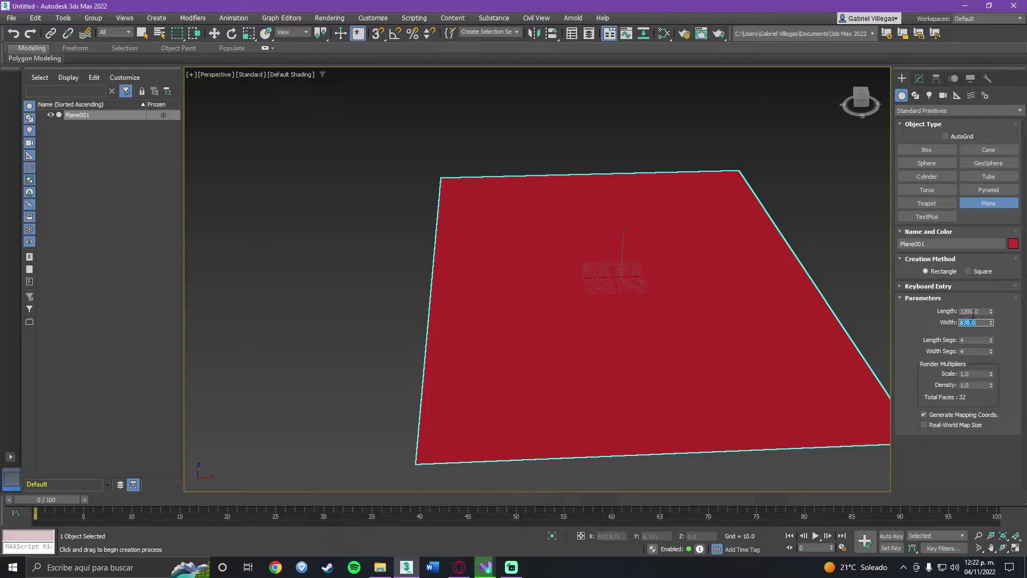
Correct the plane's dimensions to Length 120 and Width 87.8.
left_click(982, 313)
type("120")
key("Return")
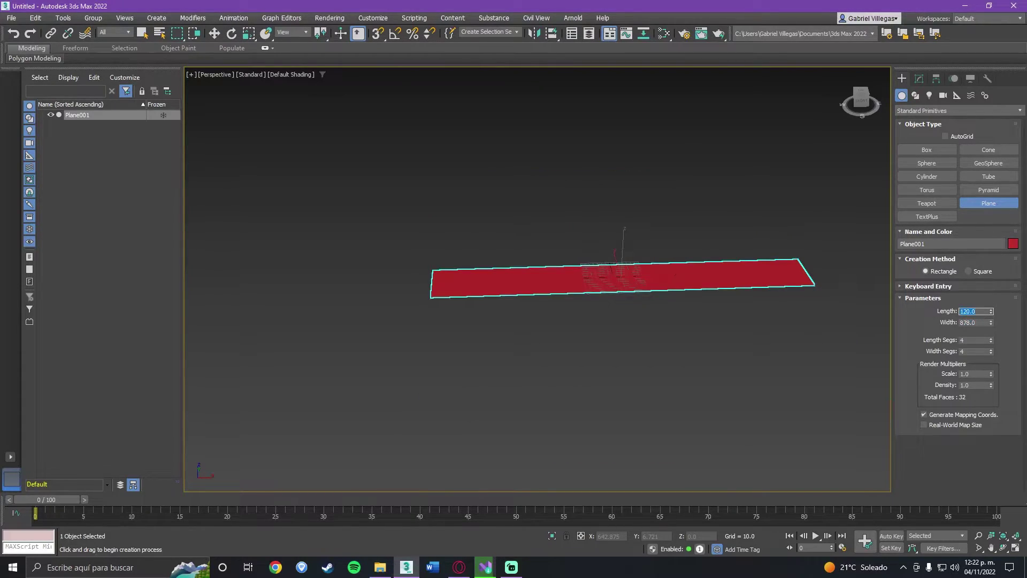
left_click(957, 323)
type("87.8")
key("Return")
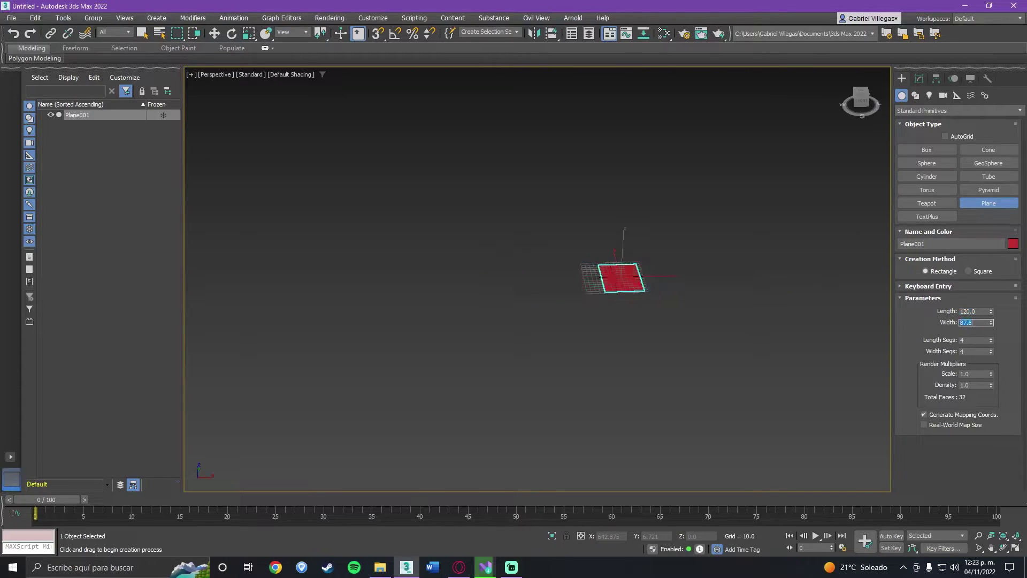
scroll(656, 282, "up", 5)
middle_click_drag(663, 348, 704, 426)
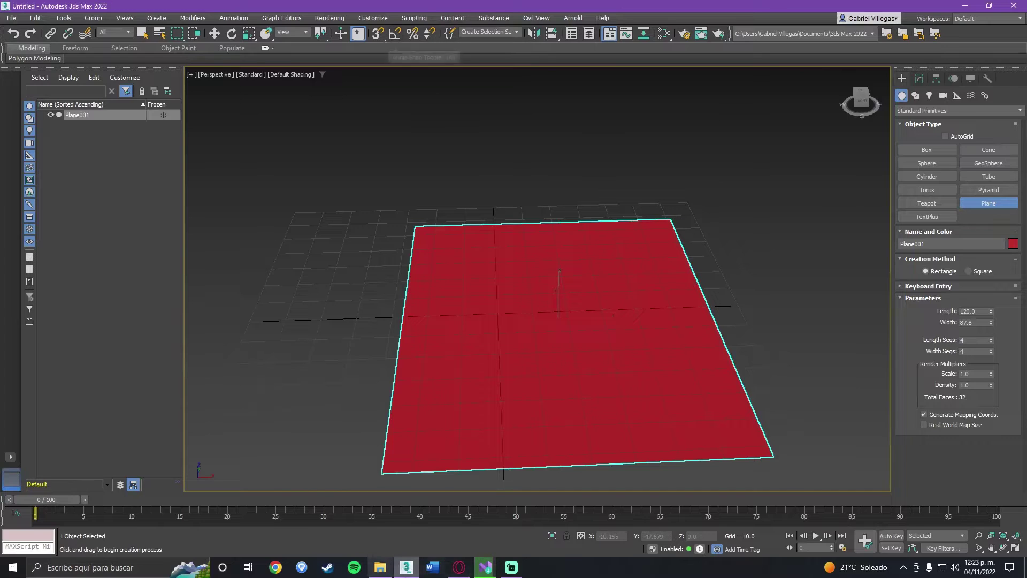
Drop the woman side-view photo onto Plane001 as its texture and turn on Angle Snap.
left_click(380, 567)
left_click_drag(644, 171, 628, 321)
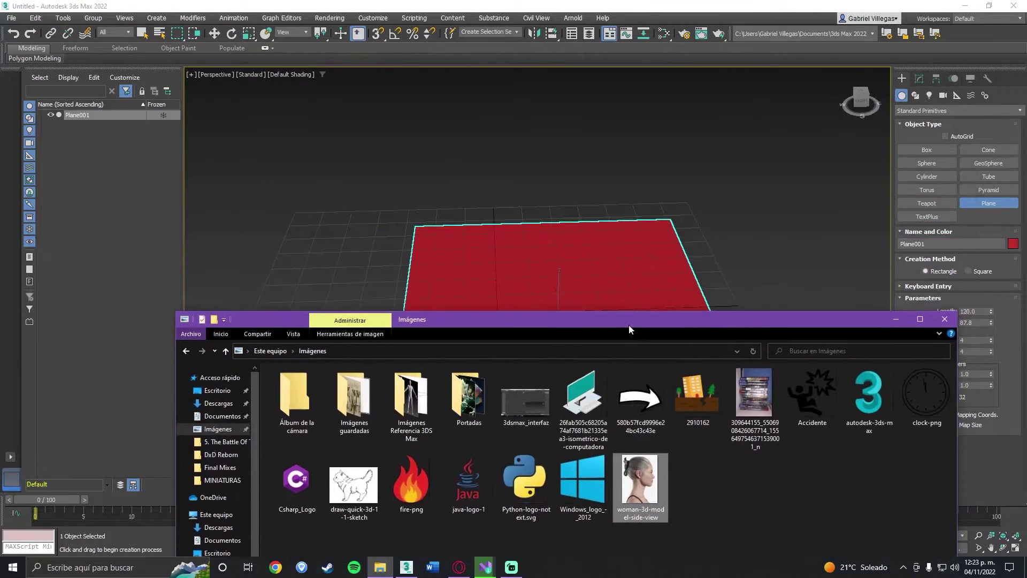
mouse_move(640, 481)
left_mouse_down()
mouse_move(613, 303)
mouse_move(593, 289)
mouse_move(668, 263)
mouse_move(738, 194)
mouse_move(685, 209)
mouse_move(660, 275)
mouse_move(605, 258)
mouse_move(612, 270)
left_mouse_up()
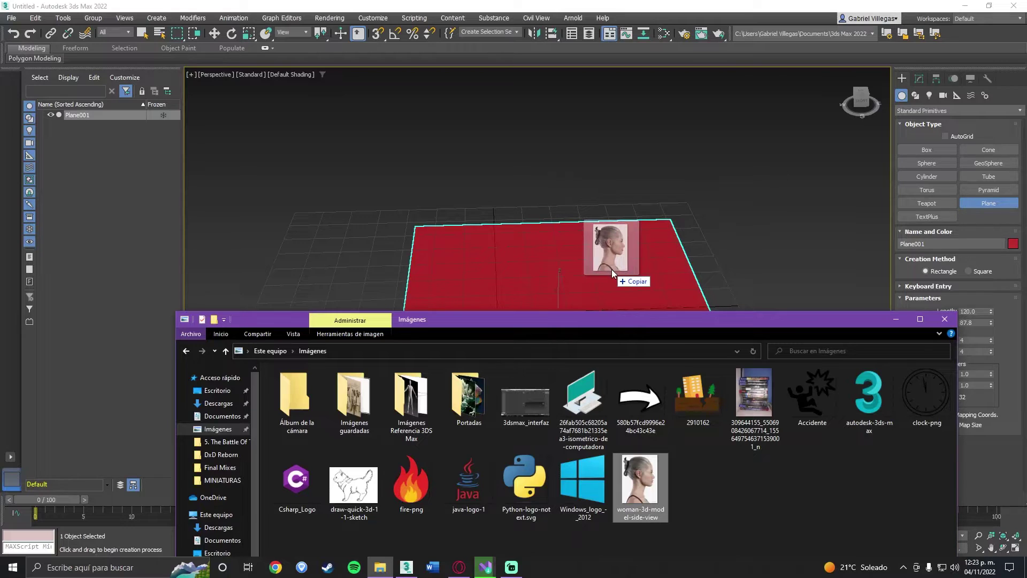
mouse_move(611, 268)
left_mouse_down()
mouse_move(467, 215)
mouse_move(596, 191)
mouse_move(543, 180)
mouse_move(521, 203)
mouse_move(597, 275)
left_mouse_up()
left_click(896, 319)
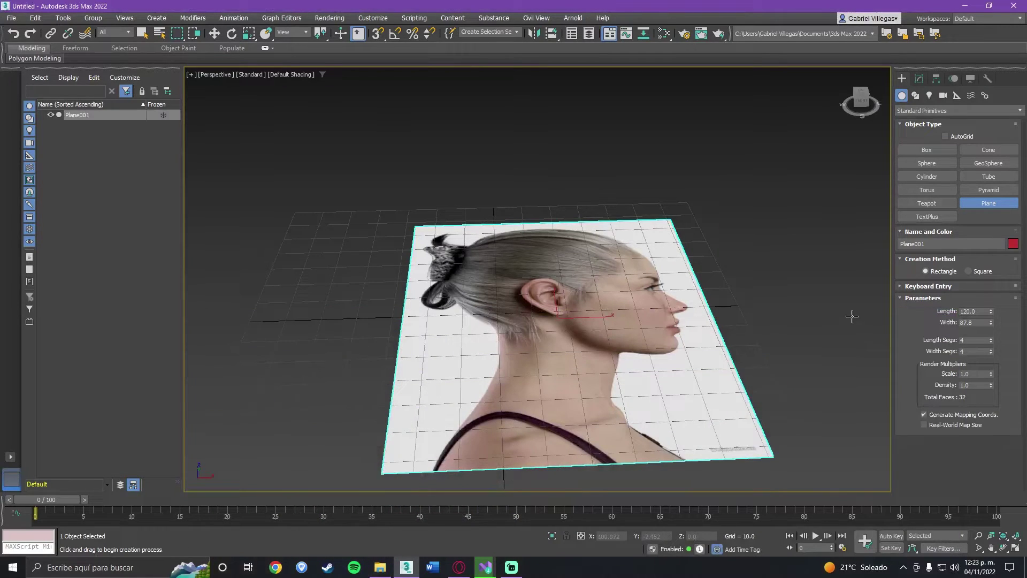
left_click(394, 36)
left_click(553, 264)
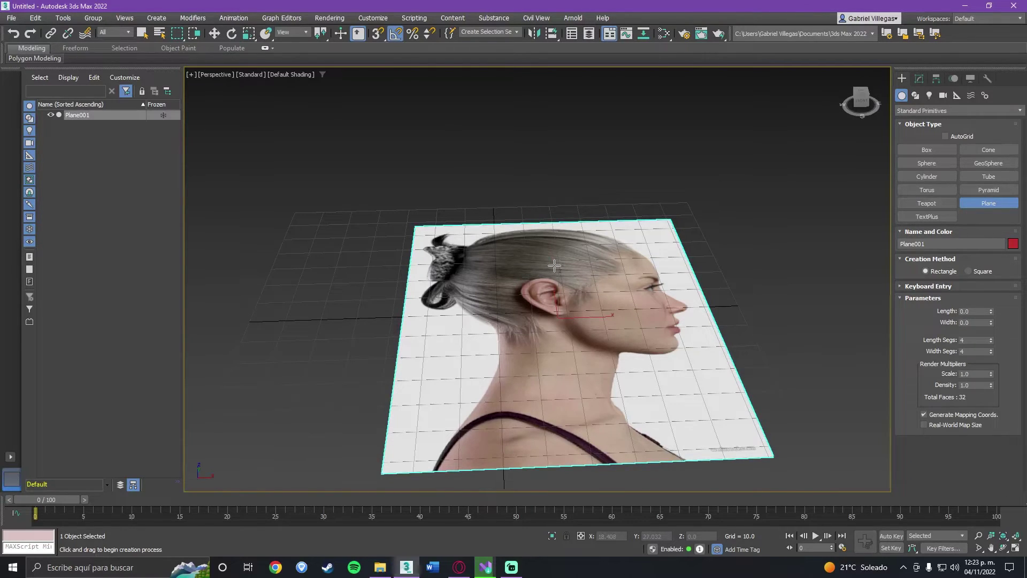
Rotate the plane 90° about its X axis so it stands upright.
key("e")
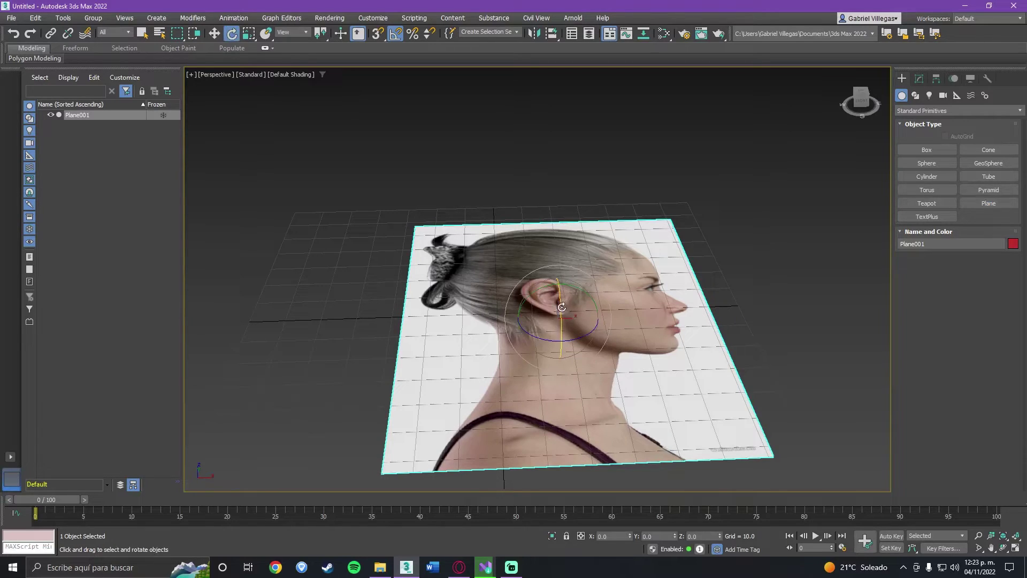
mouse_move(607, 329)
middle_mouse_down("alt")
mouse_move(600, 296)
mouse_move(561, 292)
middle_mouse_up("alt")
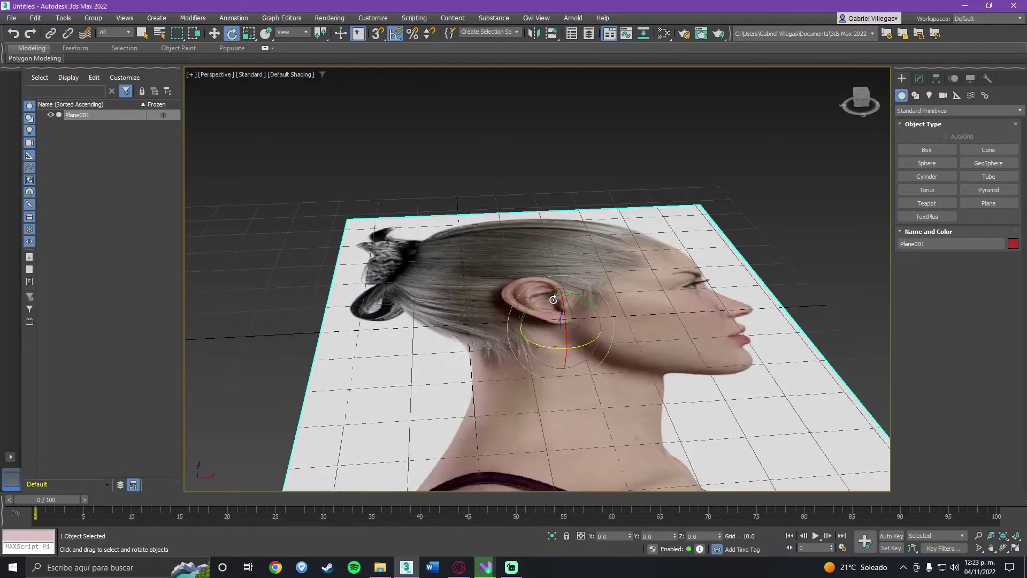
mouse_move(562, 291)
left_mouse_down()
mouse_move(568, 343)
mouse_move(453, 116)
mouse_move(484, 211)
left_mouse_up()
Raise the upright plane along Z until its bottom edge rests on the grid.
key("w")
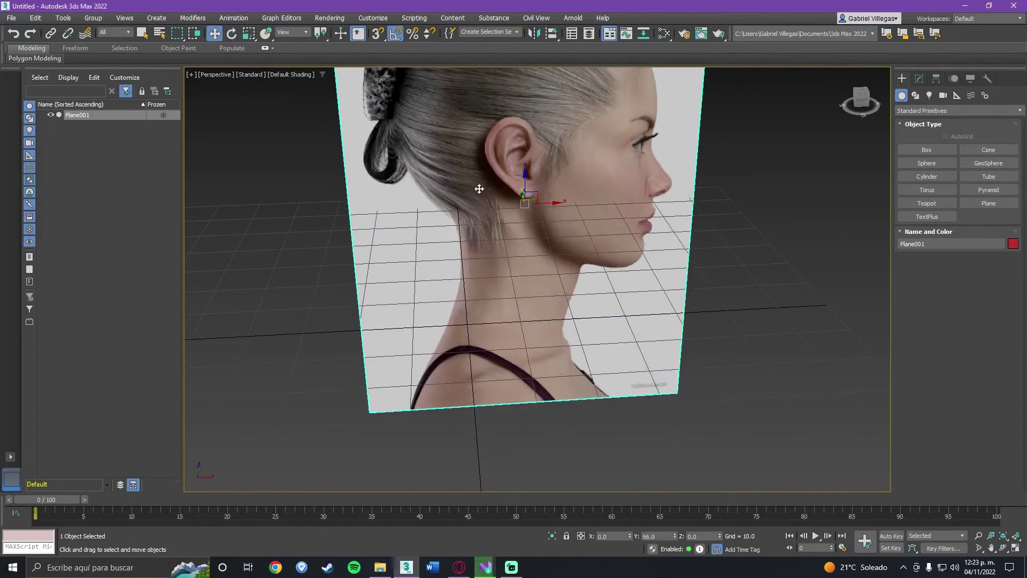
middle_click_drag(484, 210, 523, 194, "alt")
left_click_drag(523, 194, 530, 103)
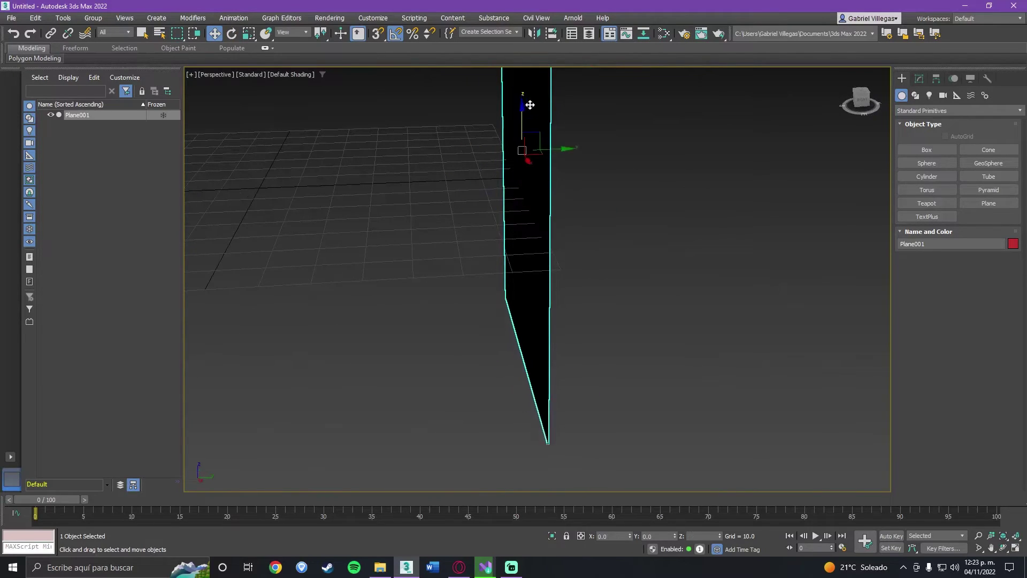
mouse_move(529, 103)
middle_mouse_down("alt")
mouse_move(521, 205)
mouse_move(557, 309)
middle_mouse_up("alt")
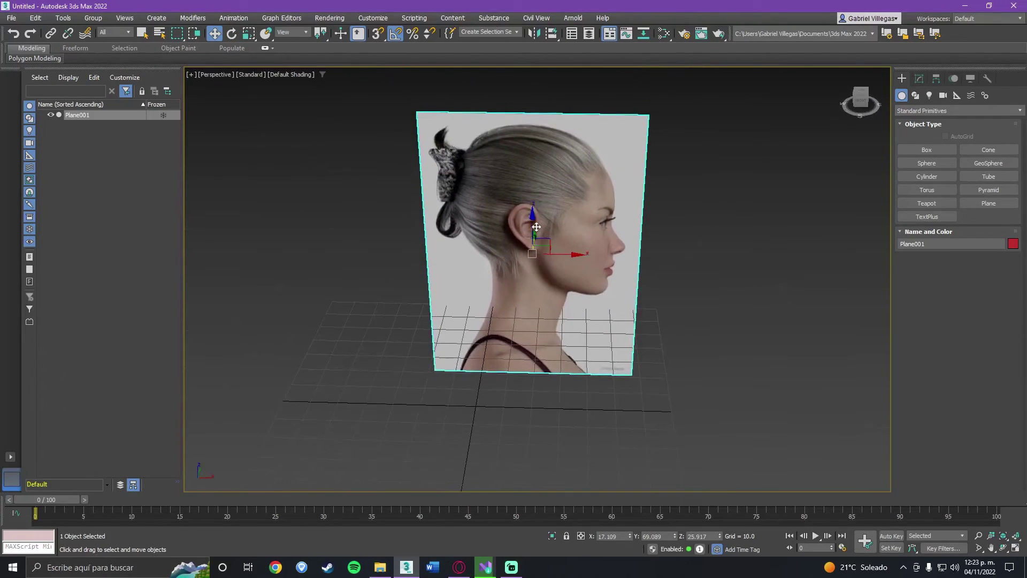
left_click_drag(535, 233, 540, 147)
left_click(859, 98)
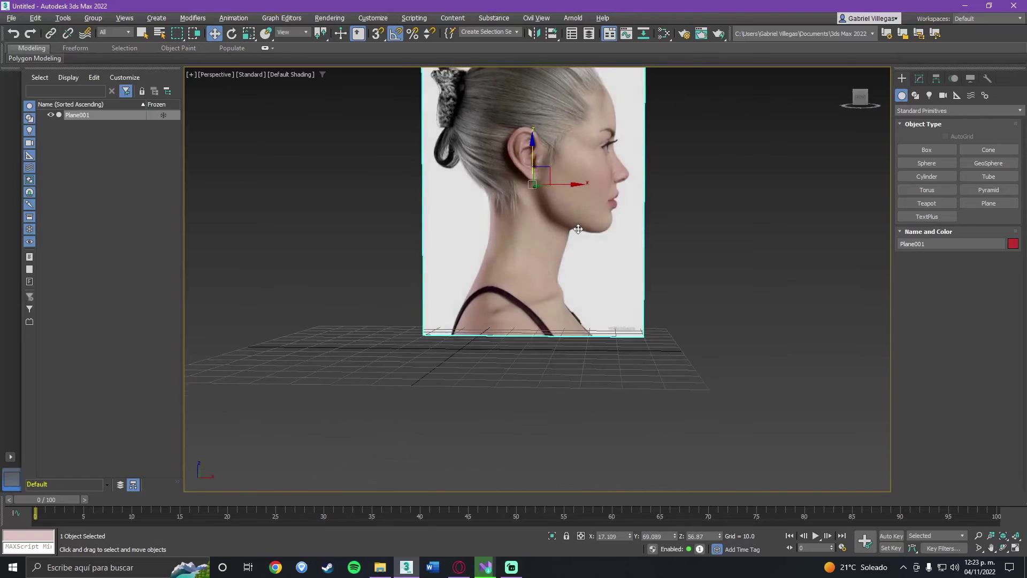
middle_click_drag(683, 167, 691, 251)
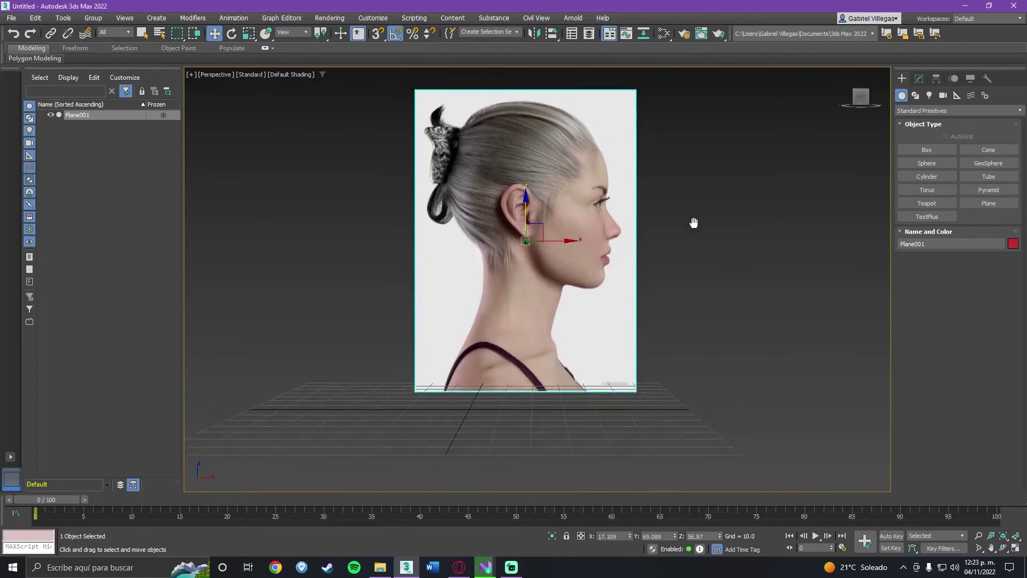